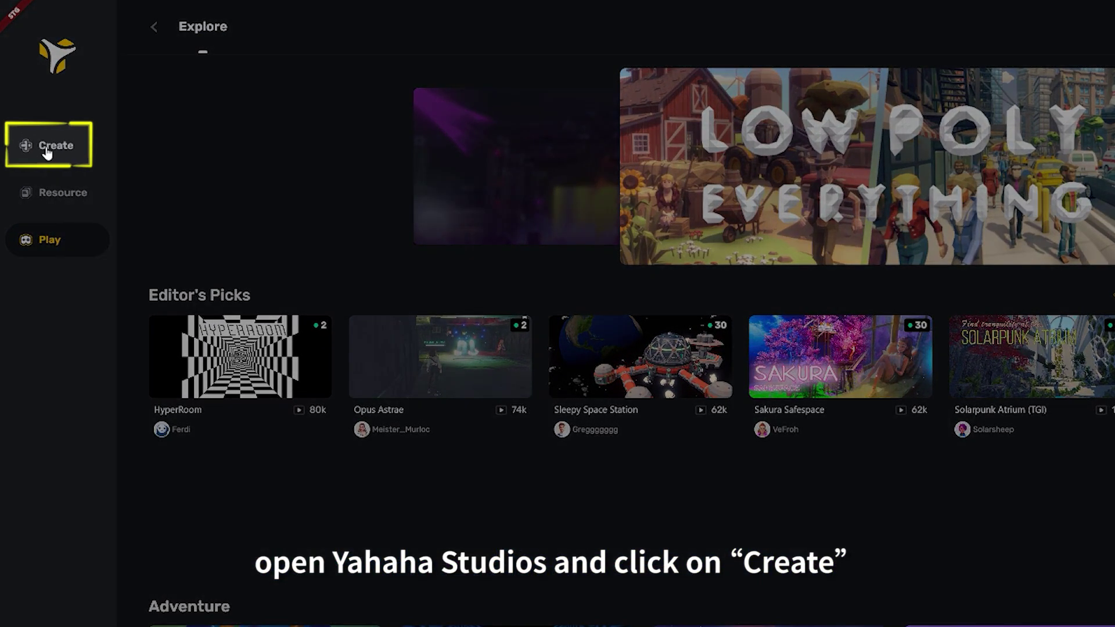
Step: Create a new project from the Ancient Church template in the Templates tab
left_click(47, 150)
left_click(318, 26)
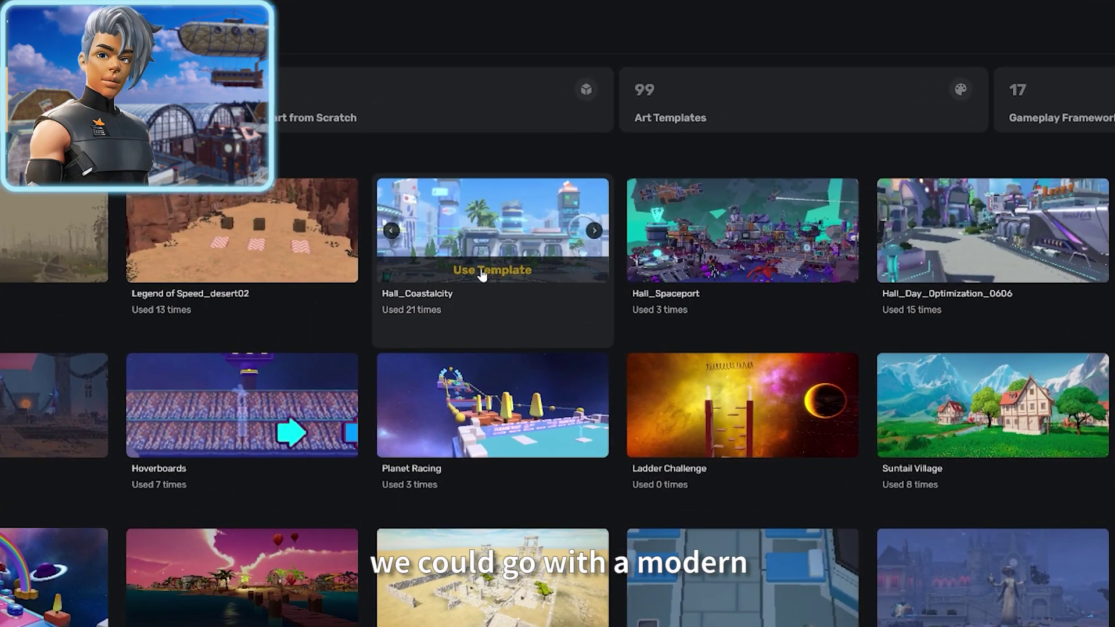
left_click(482, 274)
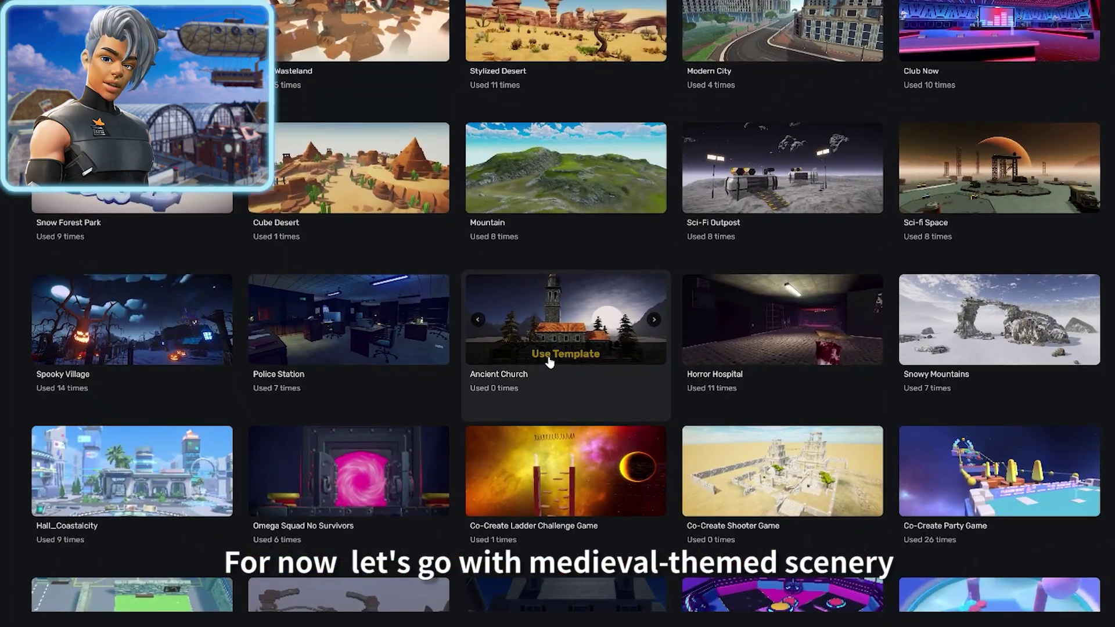
left_click(532, 376)
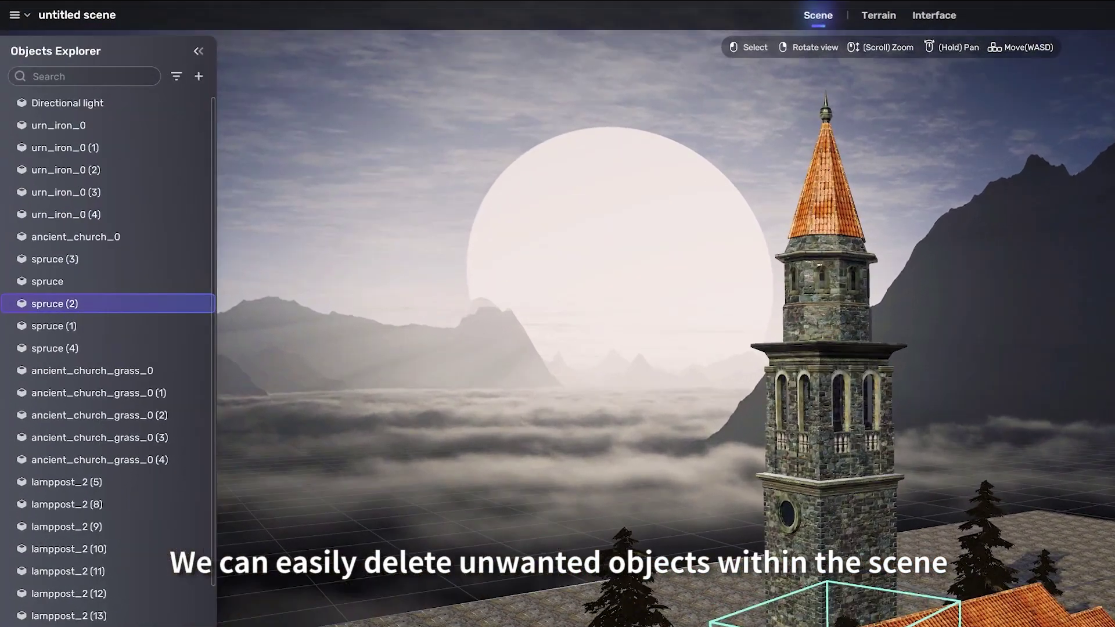
Step: Delete the spruce (2) tree and select all objects in the Objects Explorer
right_click(110, 304)
left_click(136, 401)
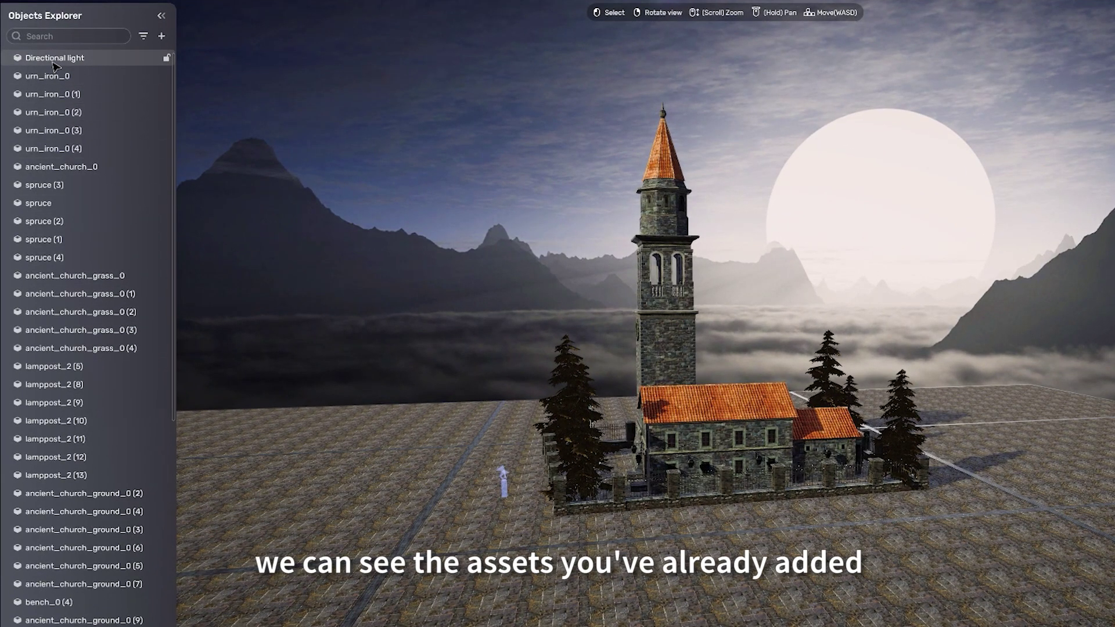
key("ctrl+a")
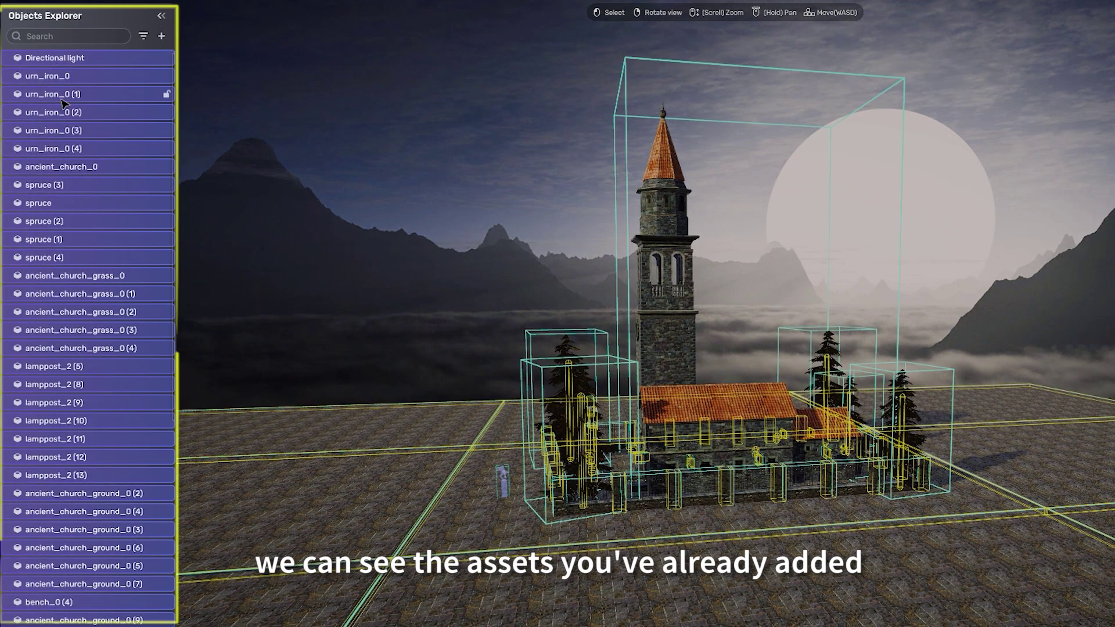
scroll(35, 349, "down", 10)
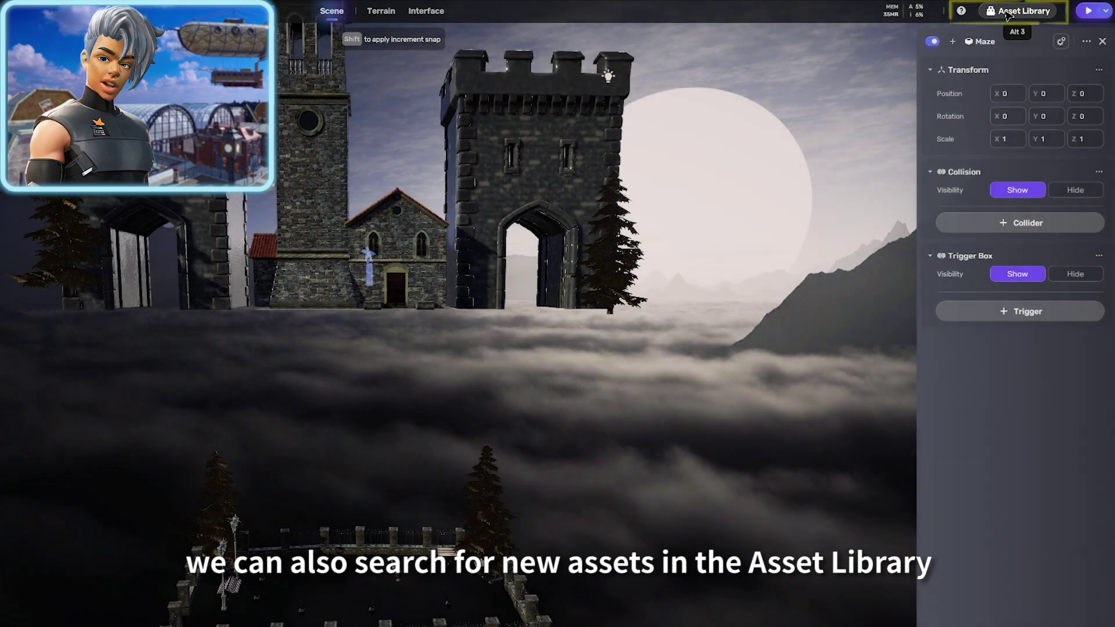
Step: Search the Asset Library for 'wall' and place a dark stone Wall asset in the scene
left_click(1008, 13)
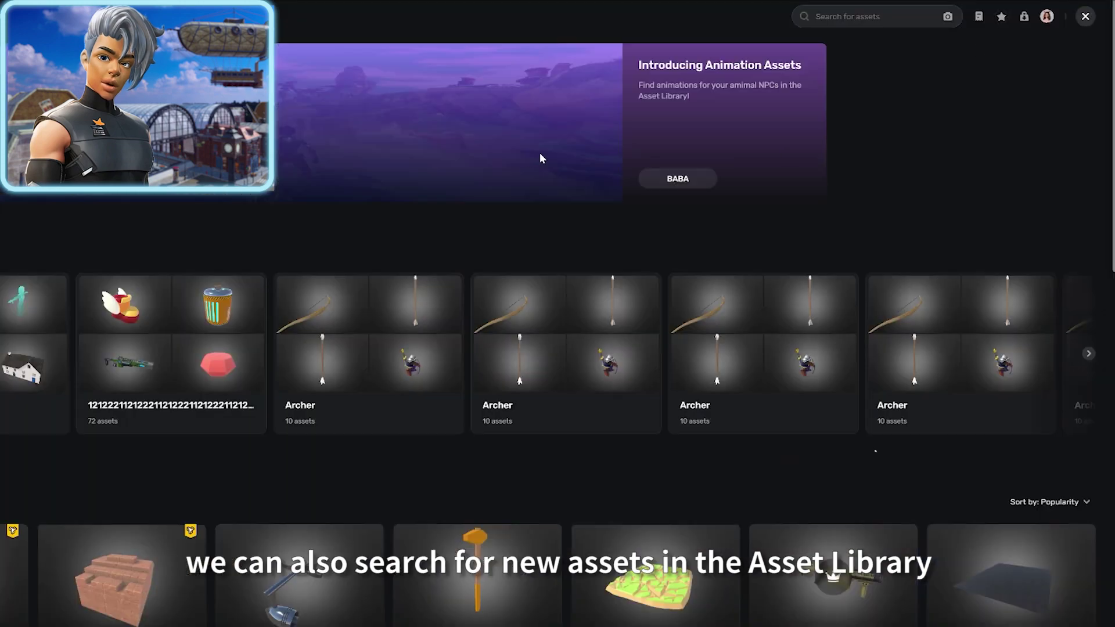
left_click(876, 23)
type("wall")
key("Return")
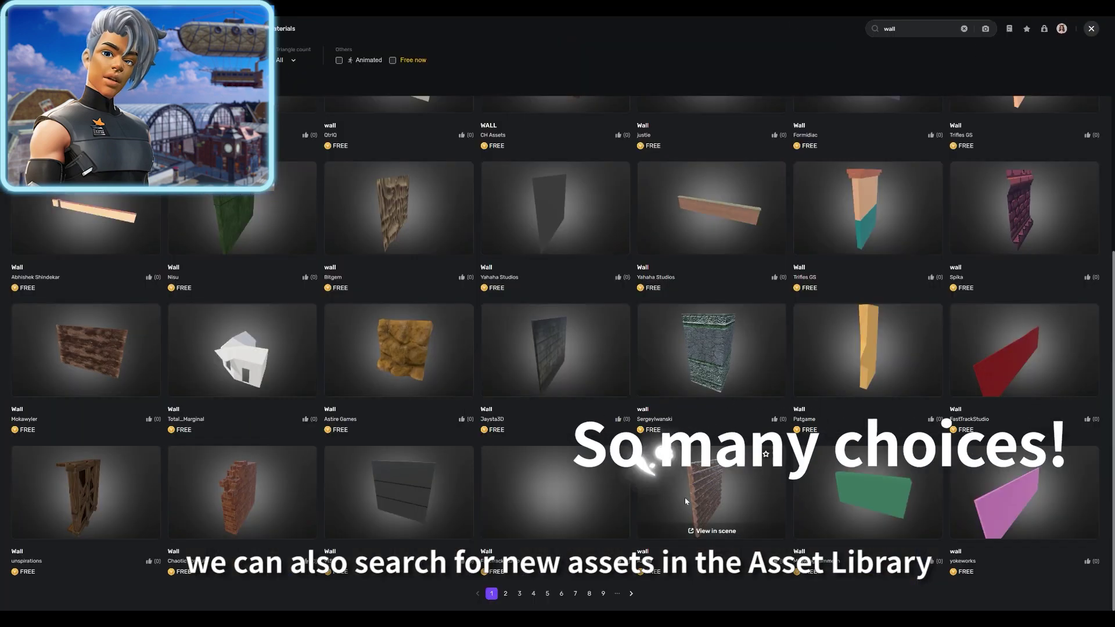
left_click(562, 356)
left_click(737, 133)
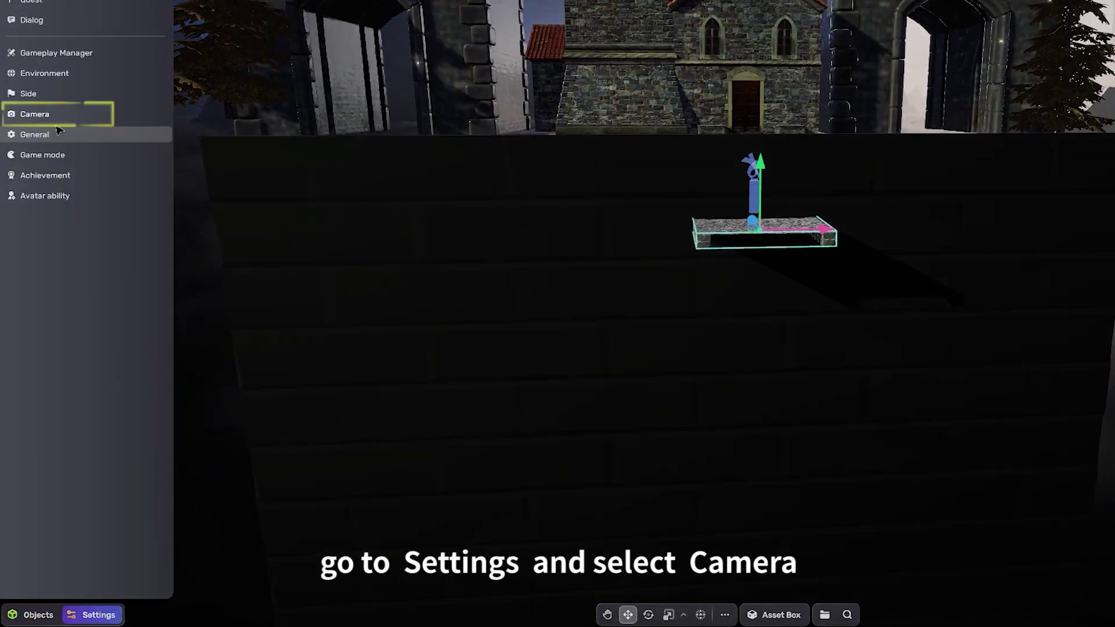
Step: Add a Side-scroll 2D camera feature at Medium distance from the Camera settings
left_click(48, 217)
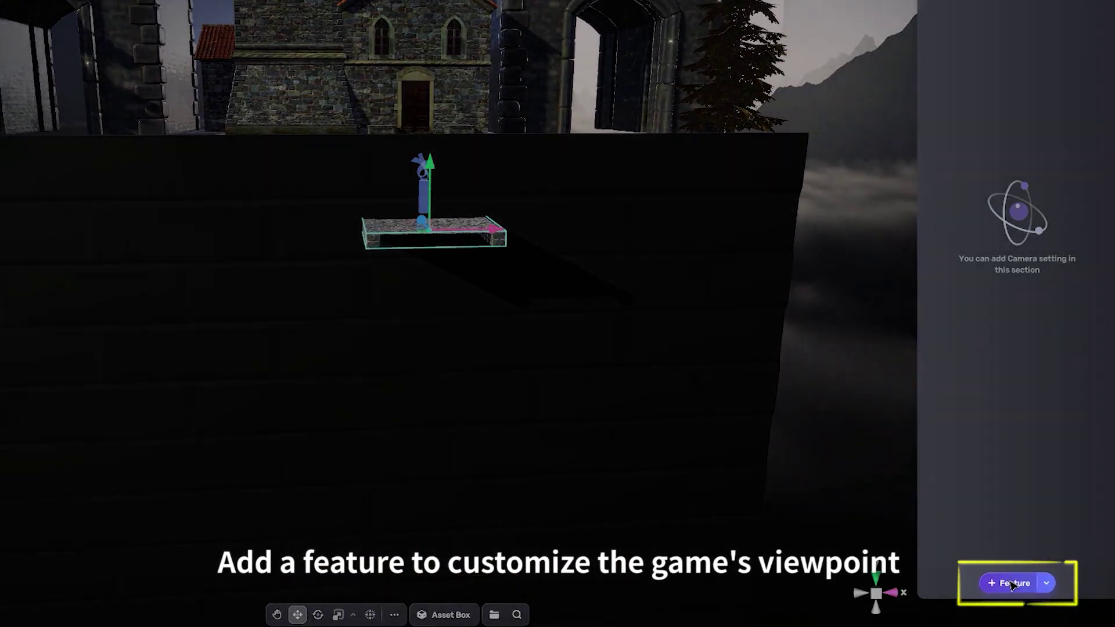
left_click(1012, 584)
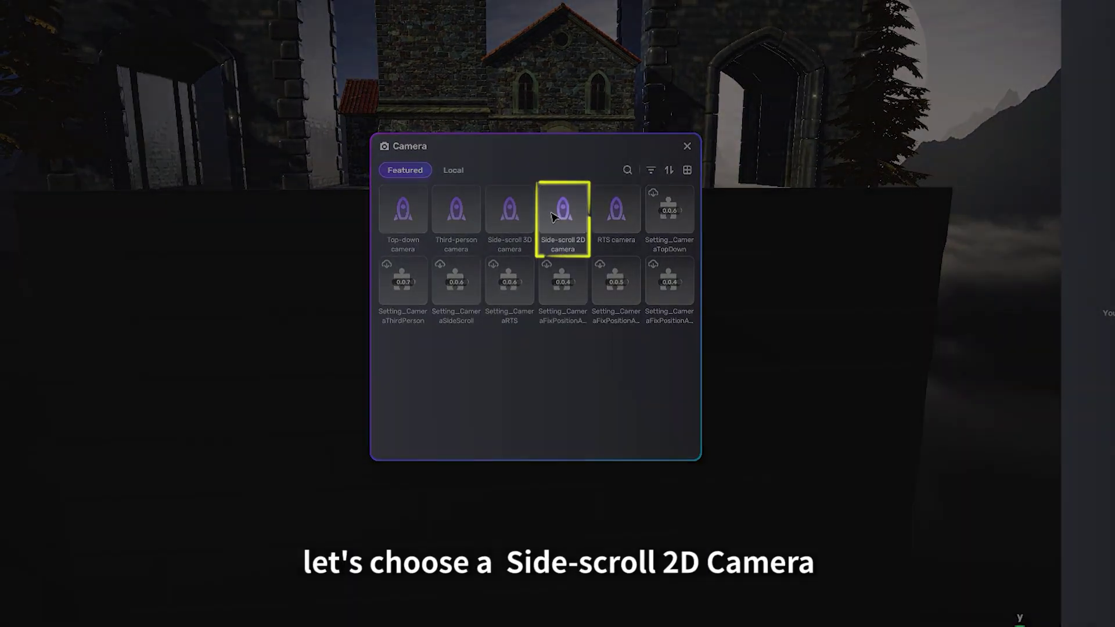
left_click(553, 217)
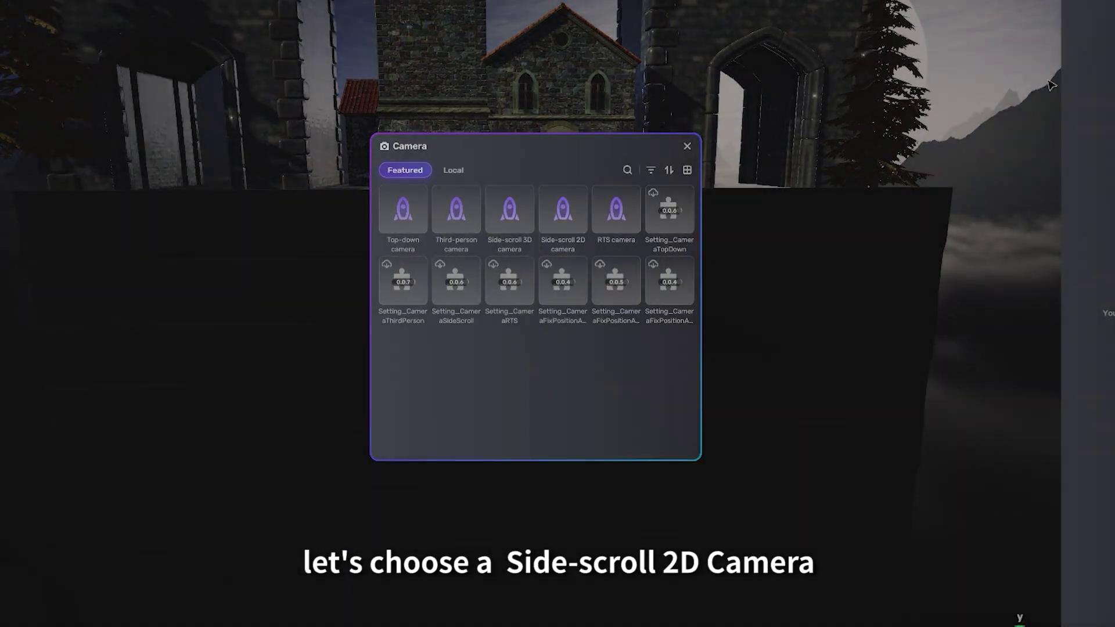
left_click(592, 347)
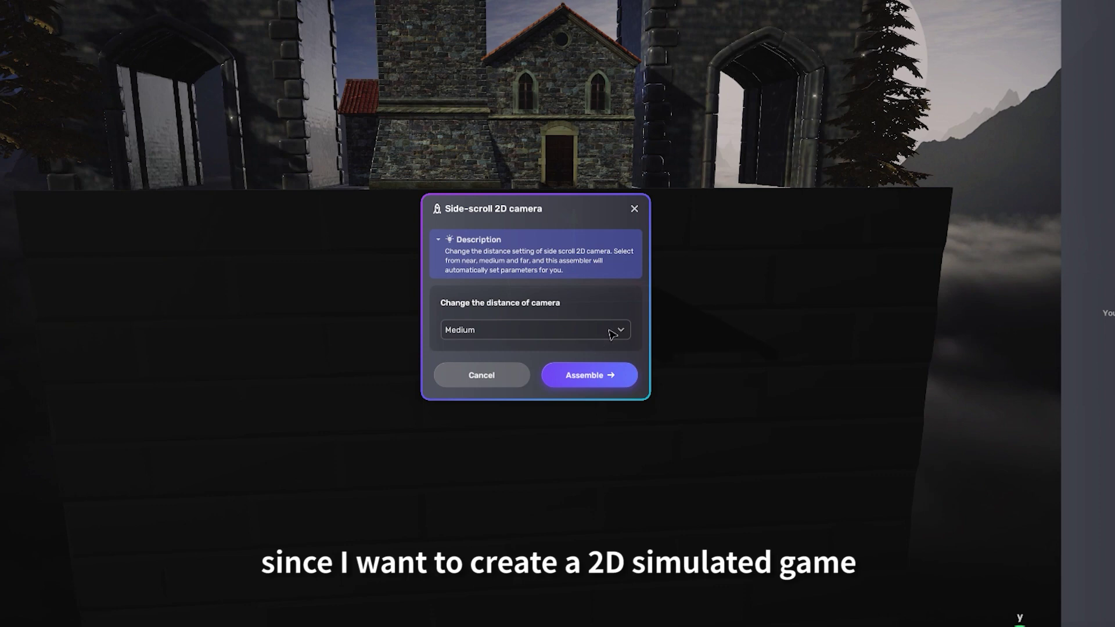
left_click(589, 378)
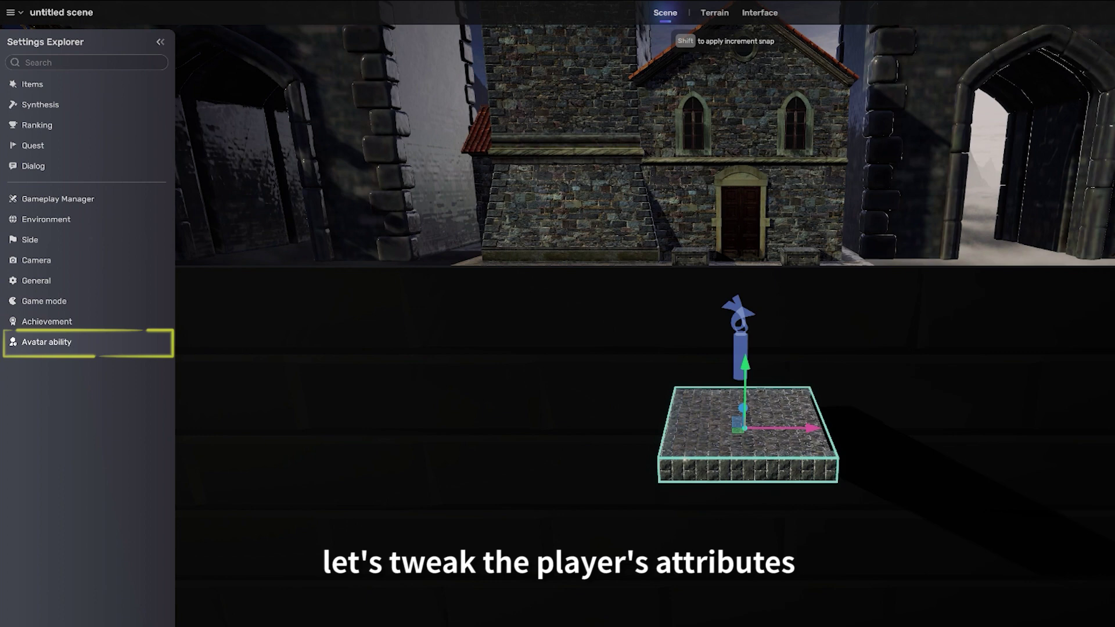
Step: Disable Attack Enable in Avatar ability and set the game mode Type to None
left_click(47, 343)
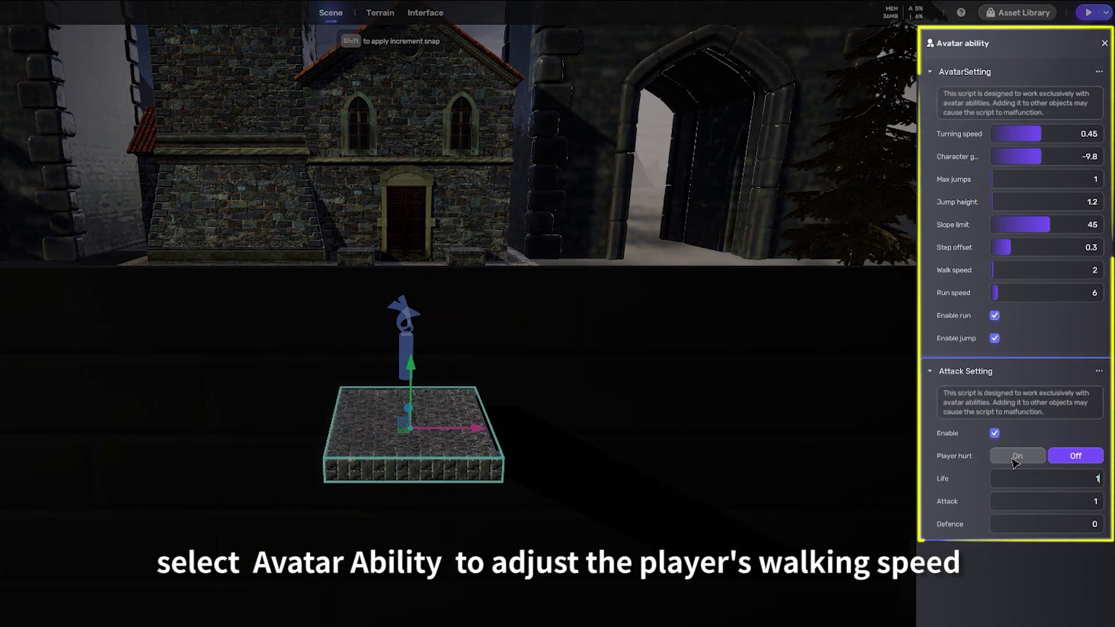
left_click(995, 433)
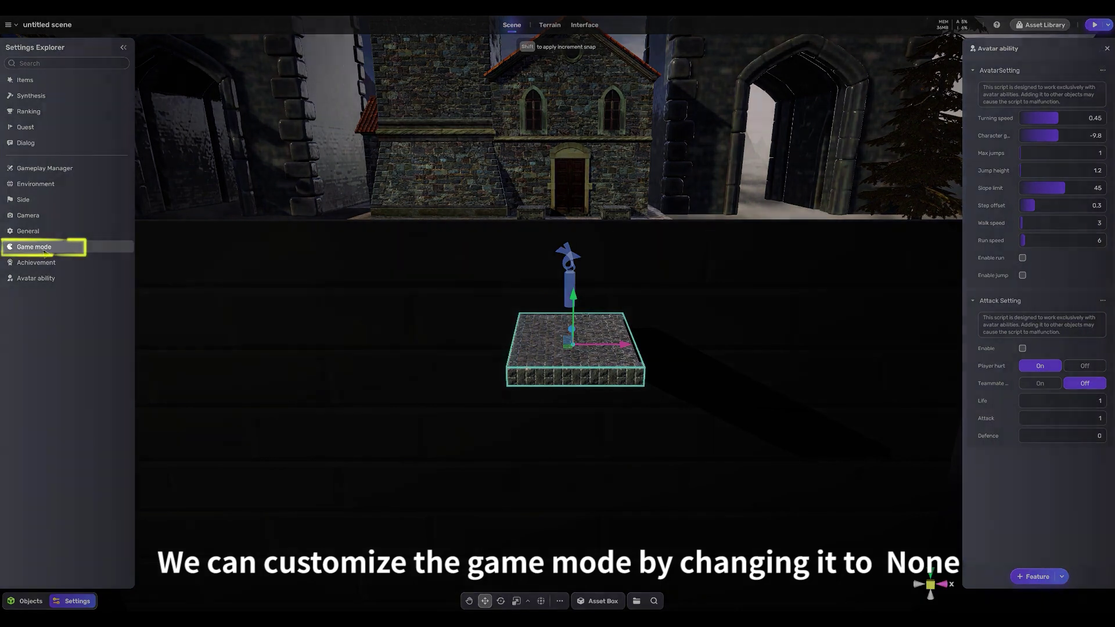
left_click(34, 247)
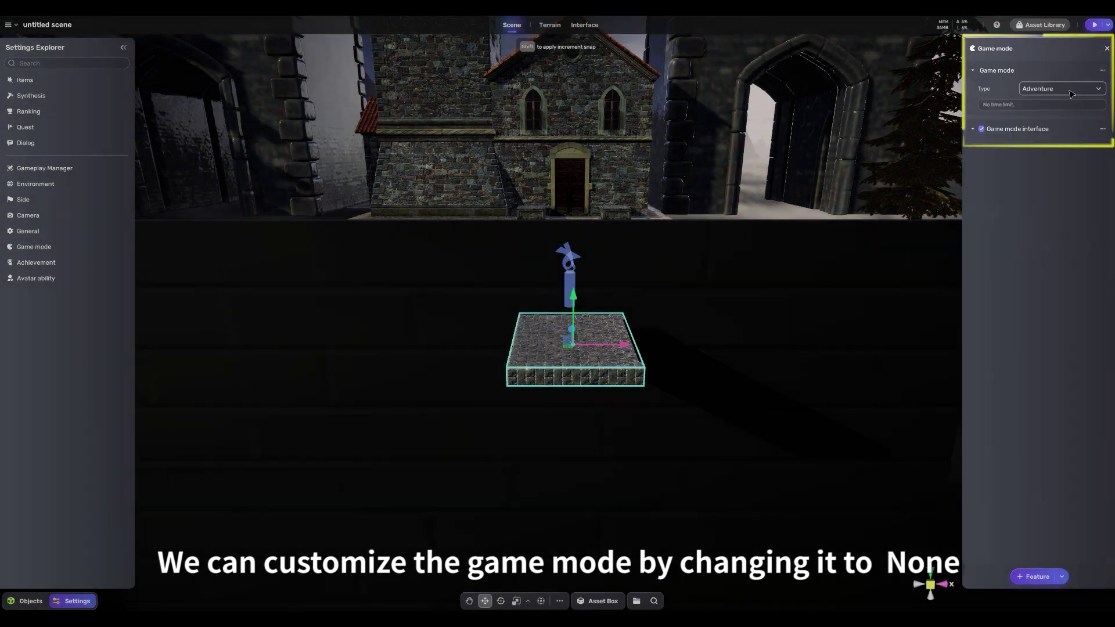
left_click(1071, 89)
left_click(1054, 184)
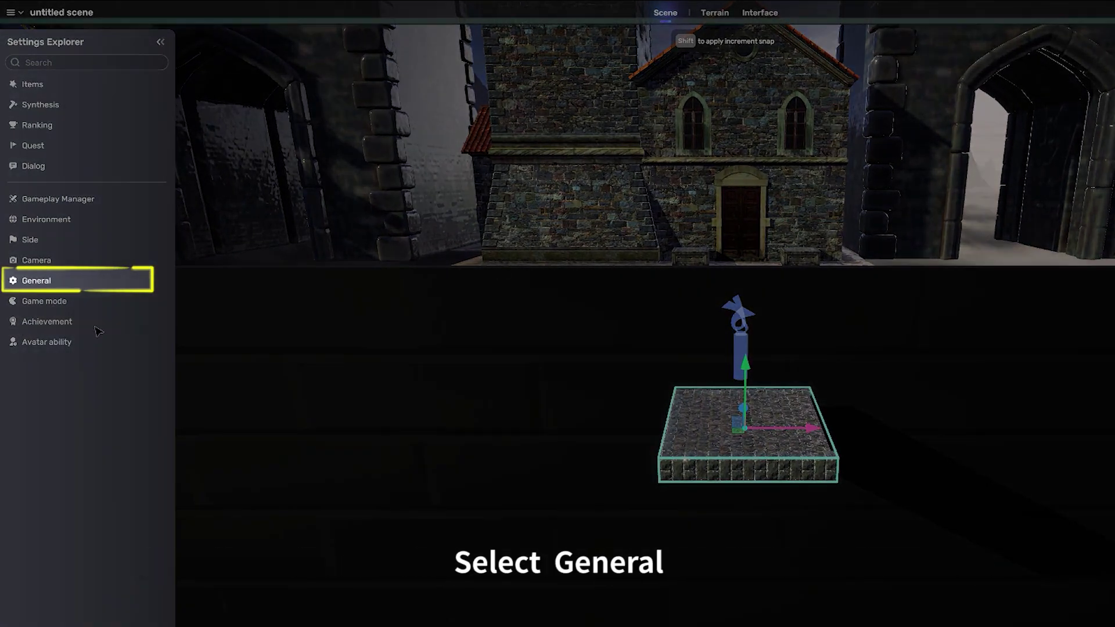
Step: Set the General respawn time to 3 s and save the scene
left_click(42, 282)
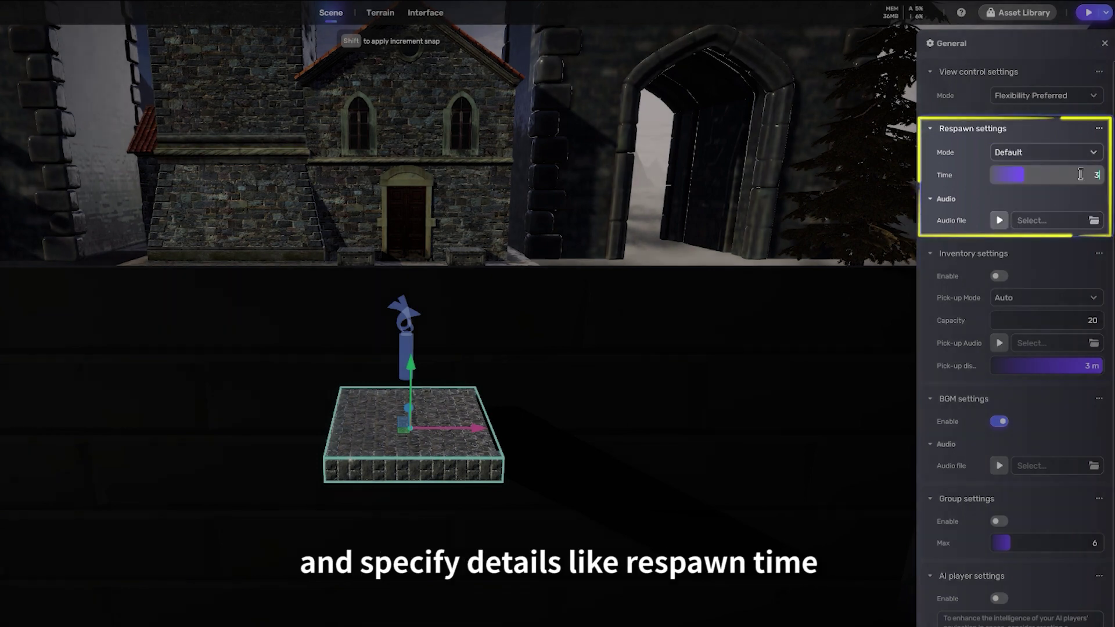
key("Return")
key("ctrl+s")
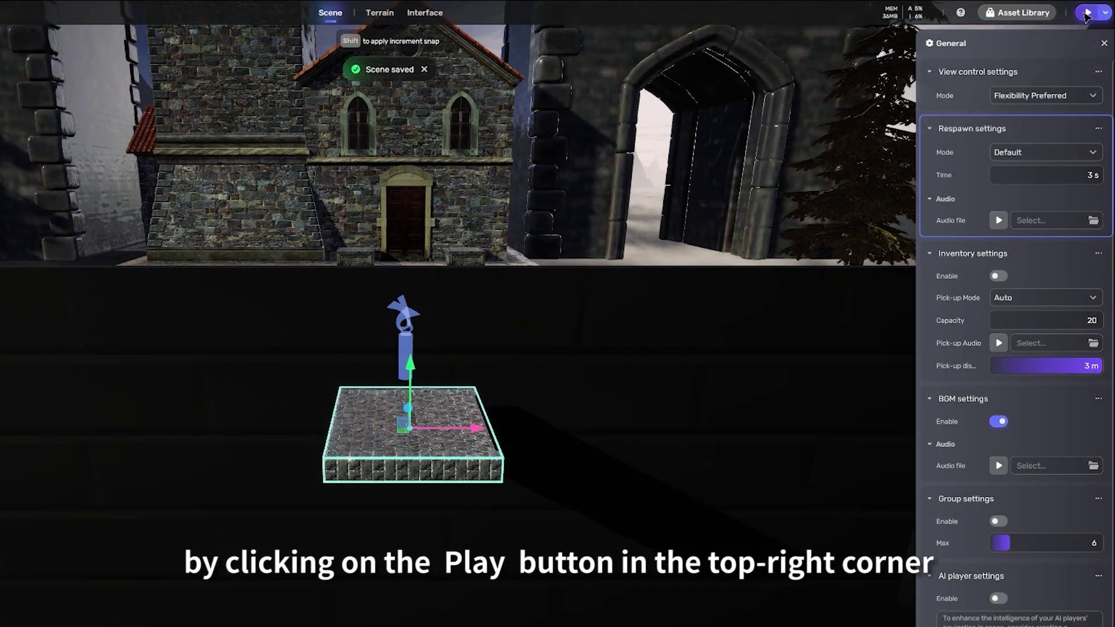
Step: Play-test the level, closing the Console during the test
left_click(1086, 12)
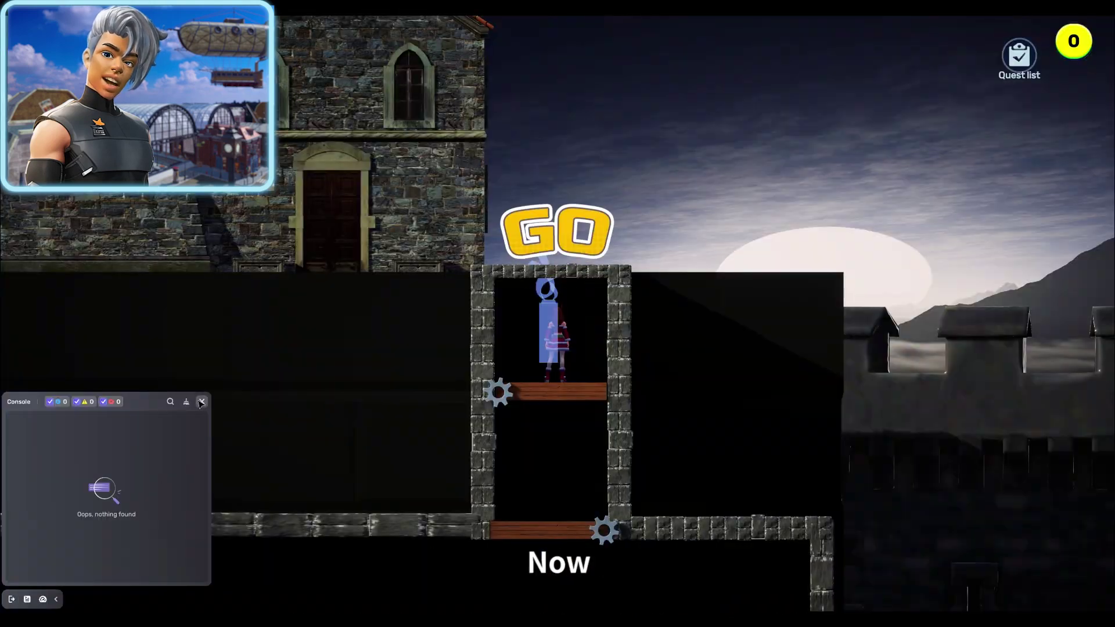
left_click(202, 401)
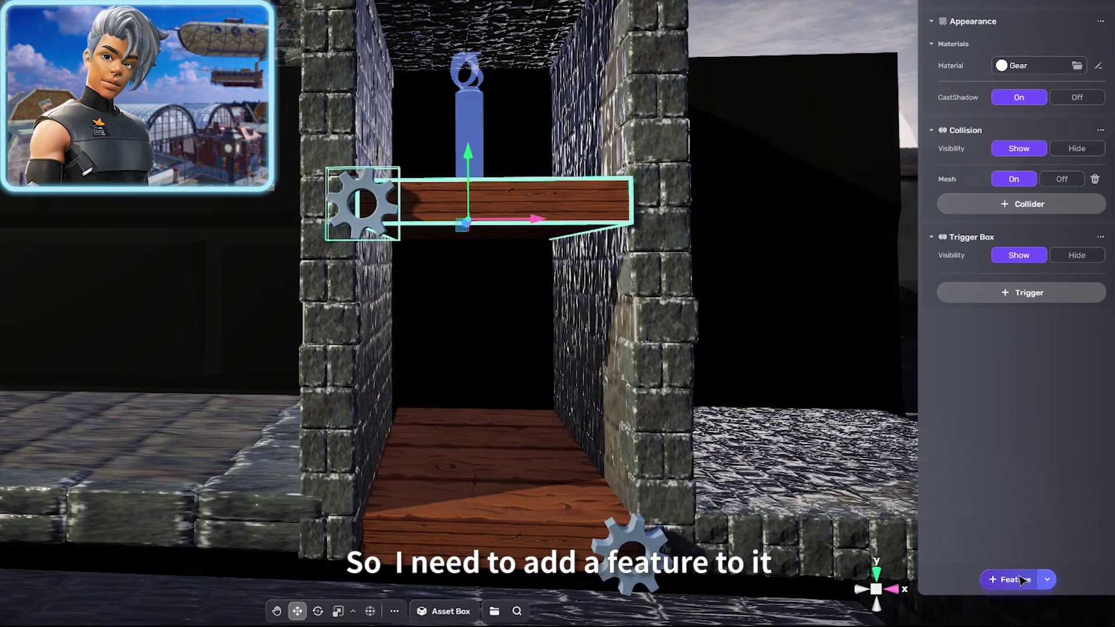
Step: Add Behavior_PanleMazeRotatePanel to Gear (1) and test it by walking right
left_click(1021, 579)
left_click(642, 149)
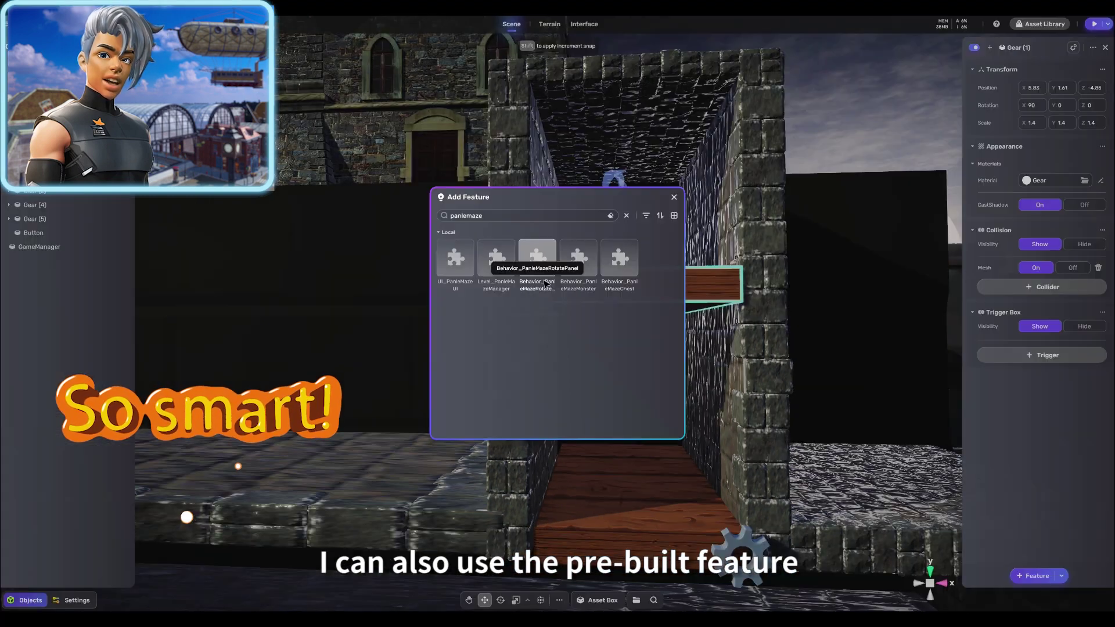
left_click(534, 247)
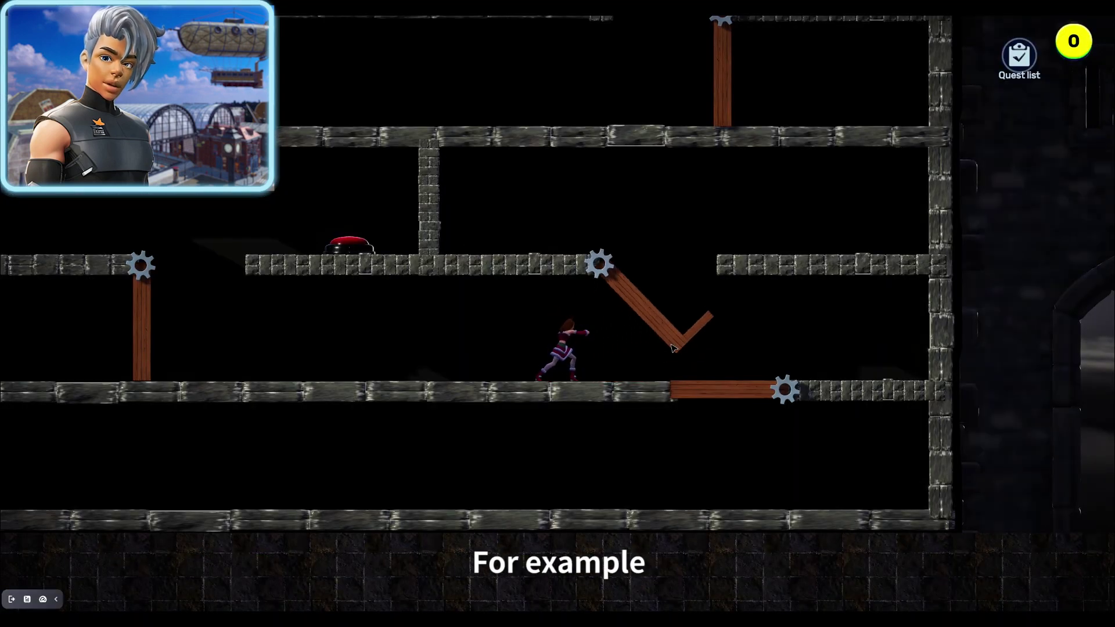
key("d")
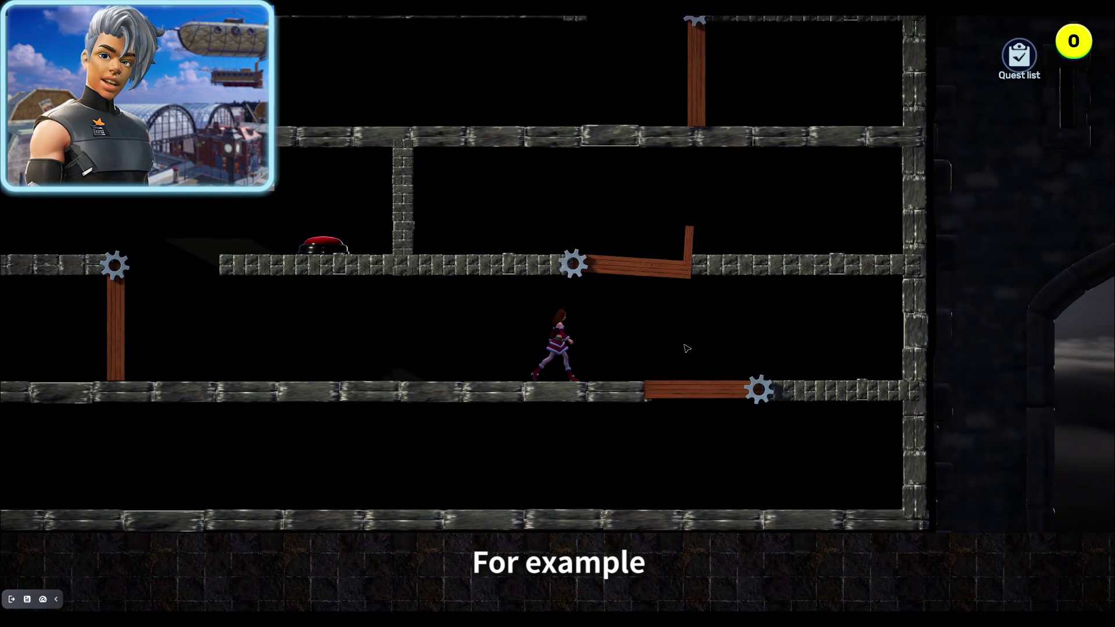
key("d")
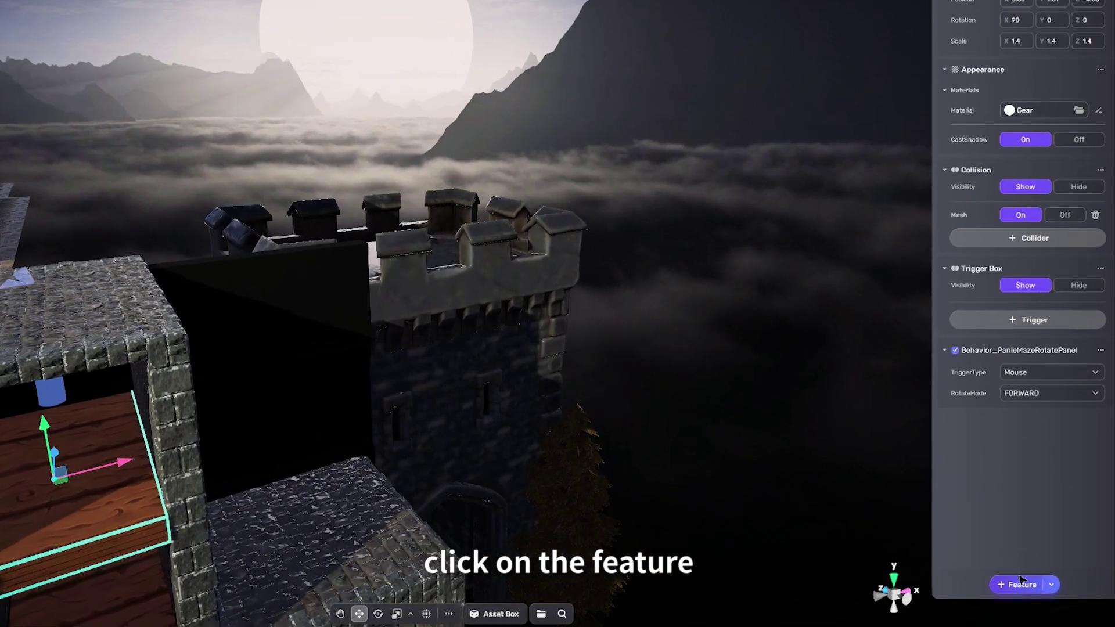
Step: Add a Rotate feature to the plank and adjust its rotation Type
left_click(1022, 584)
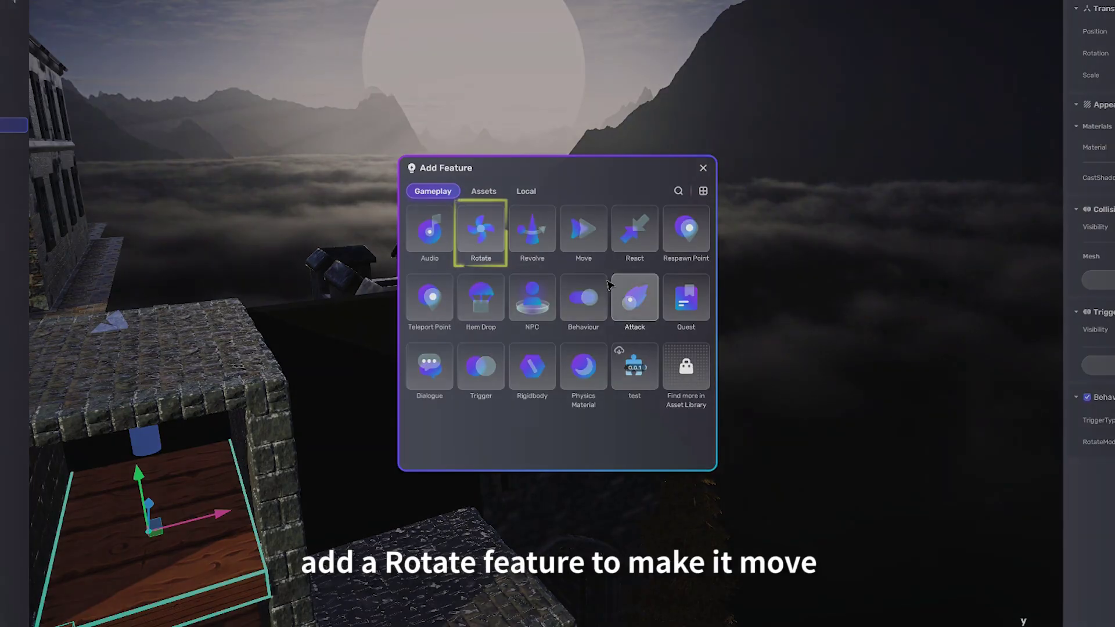
left_click(486, 243)
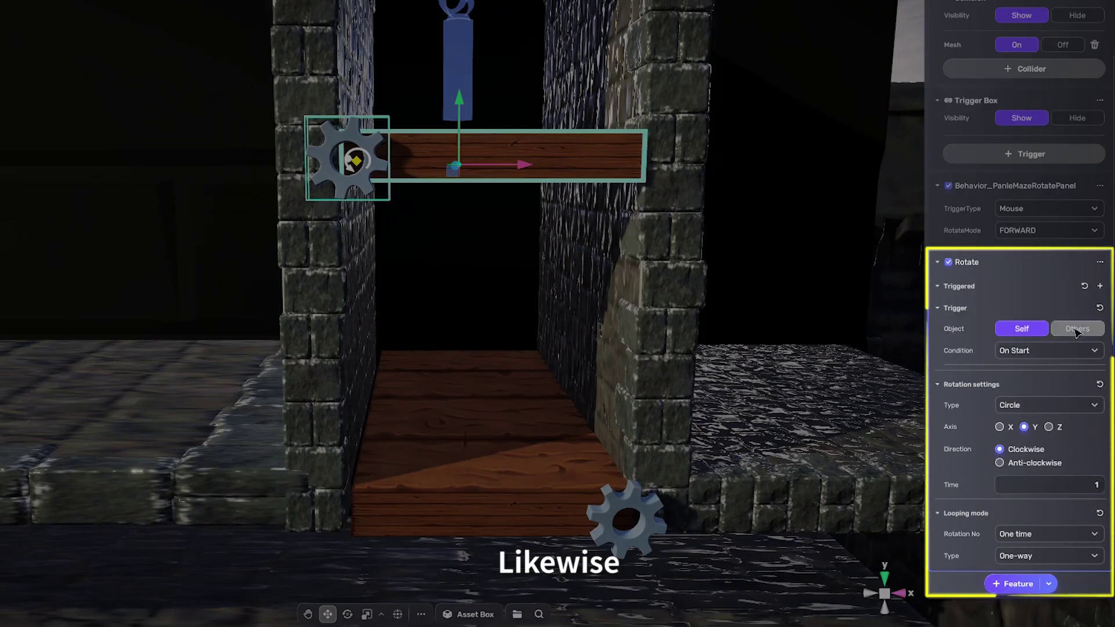
left_click(1037, 402)
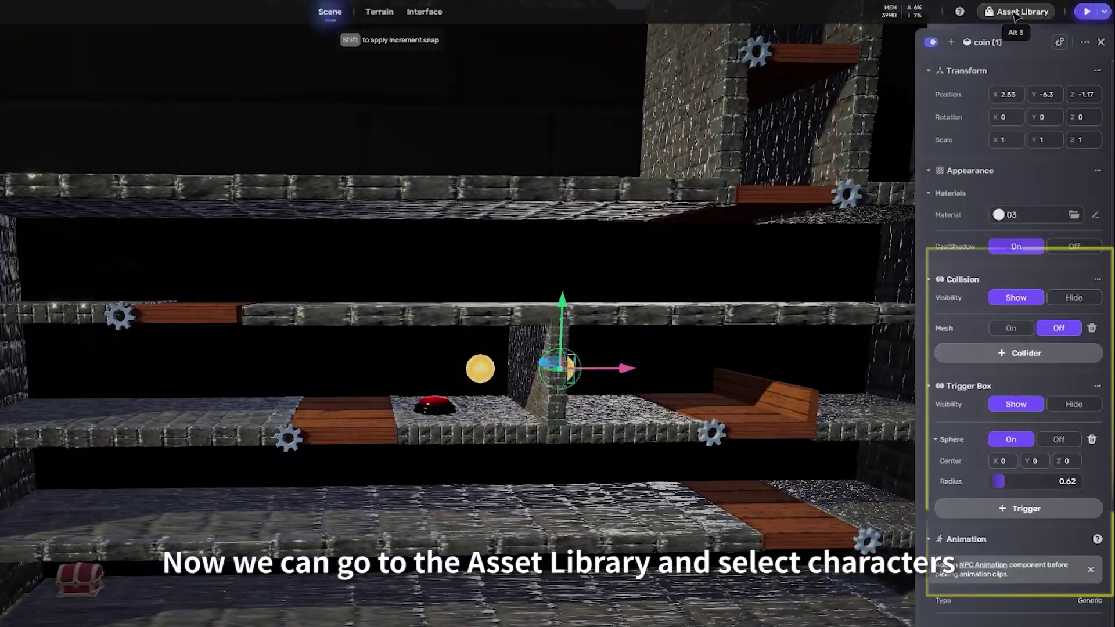
Step: Place the 07_ganyu Variant character from the Asset Library into the maze
left_click(1017, 12)
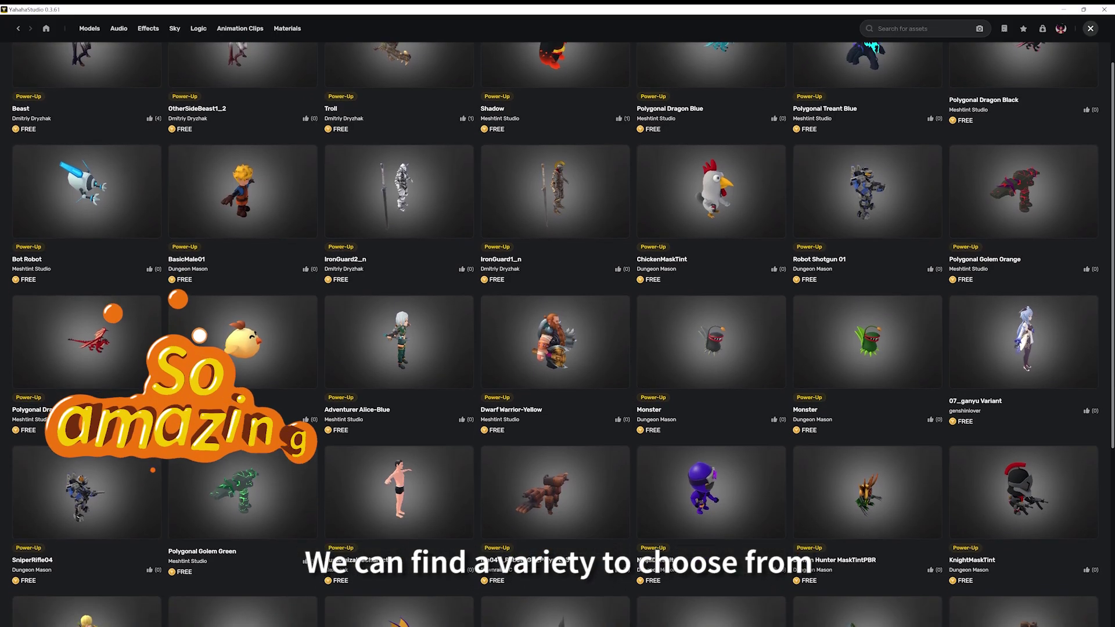
scroll(557, 325, "down", 3)
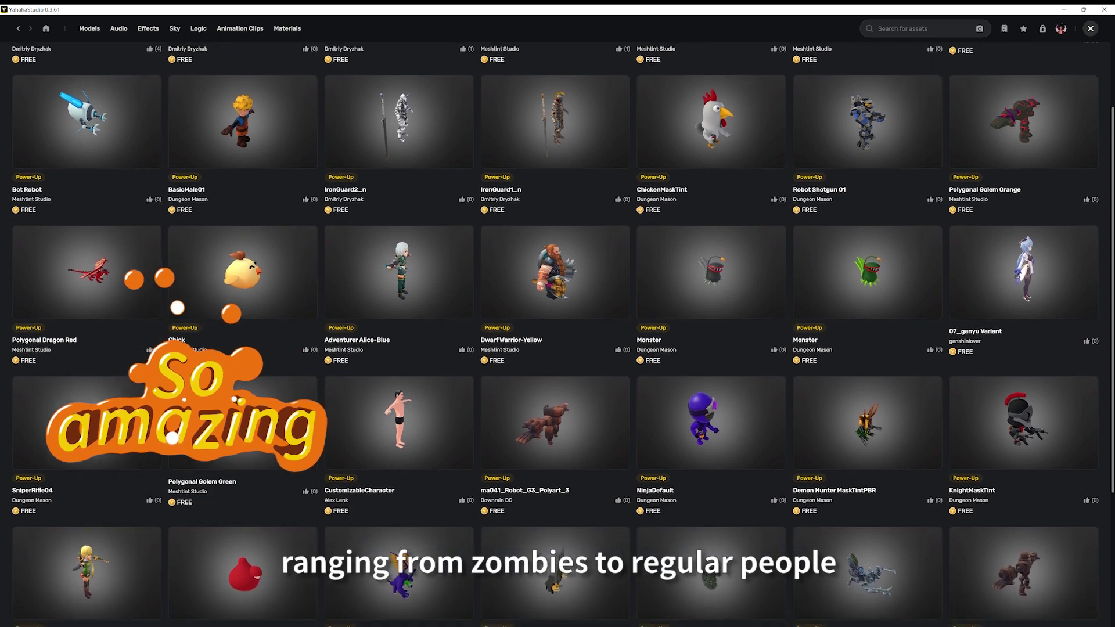
scroll(558, 325, "down", 3)
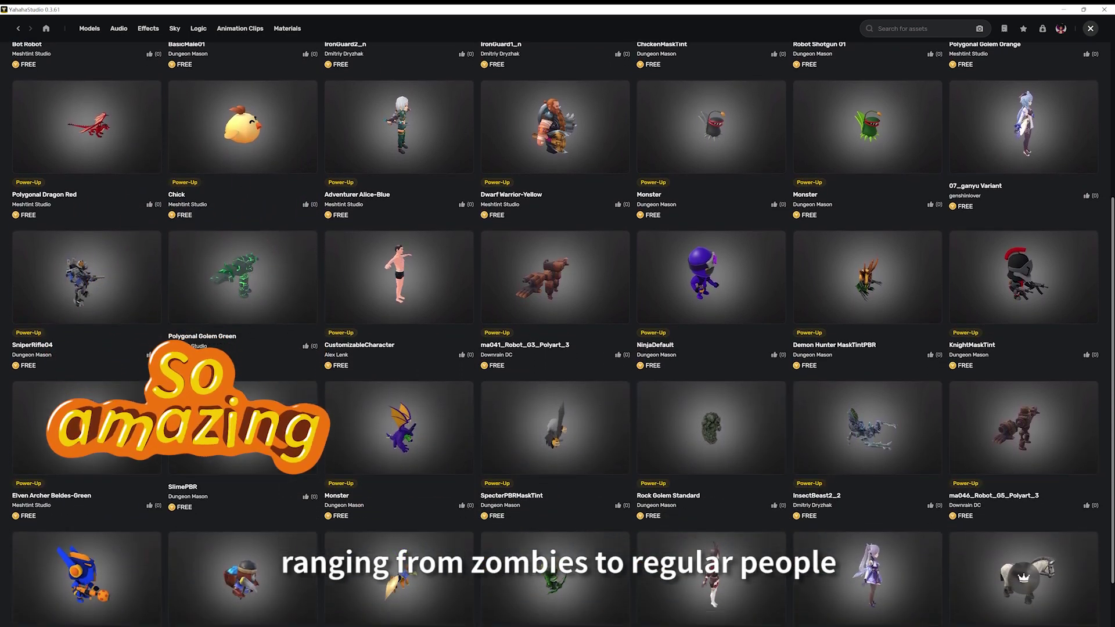
scroll(558, 325, "down", 3)
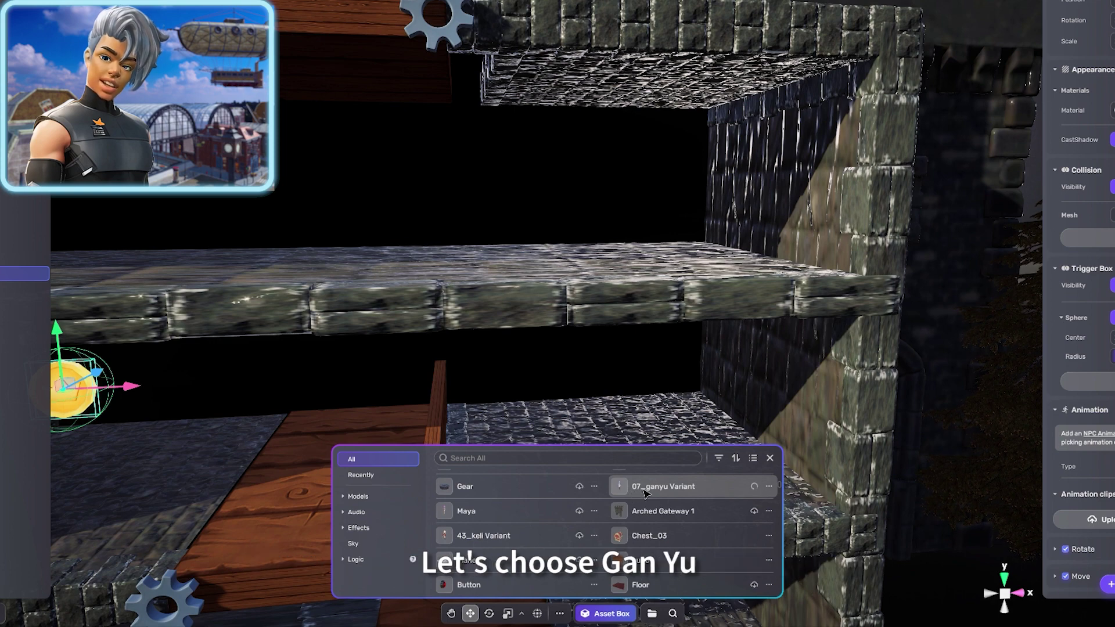
left_click(646, 488)
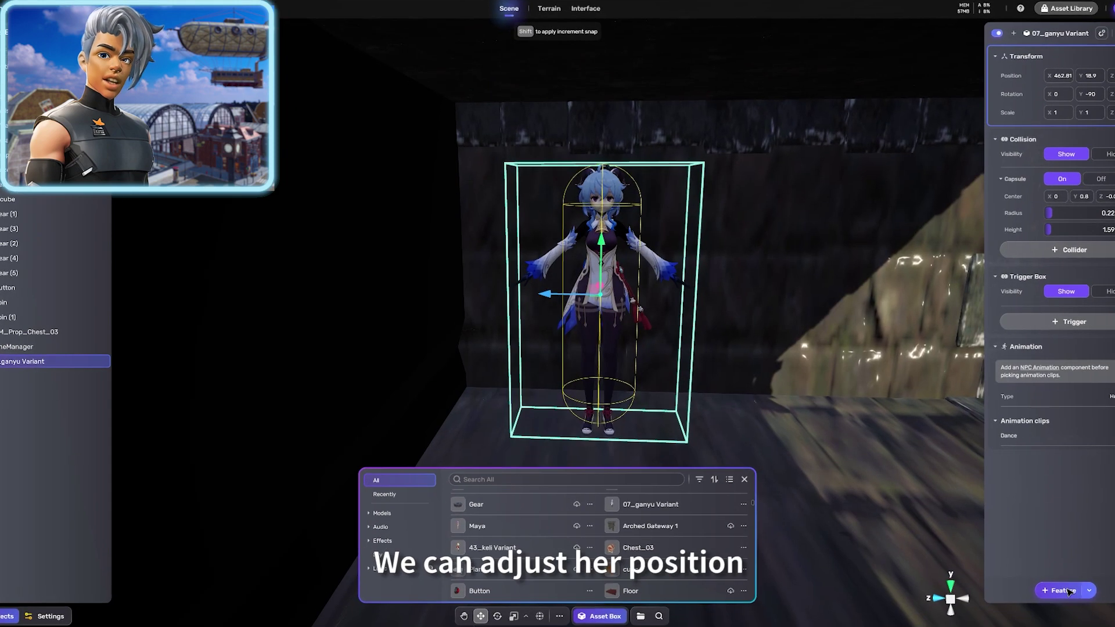
Step: Give the character a Gameplay NPC feature and search features for 'panlemazemonster'
left_click(1062, 591)
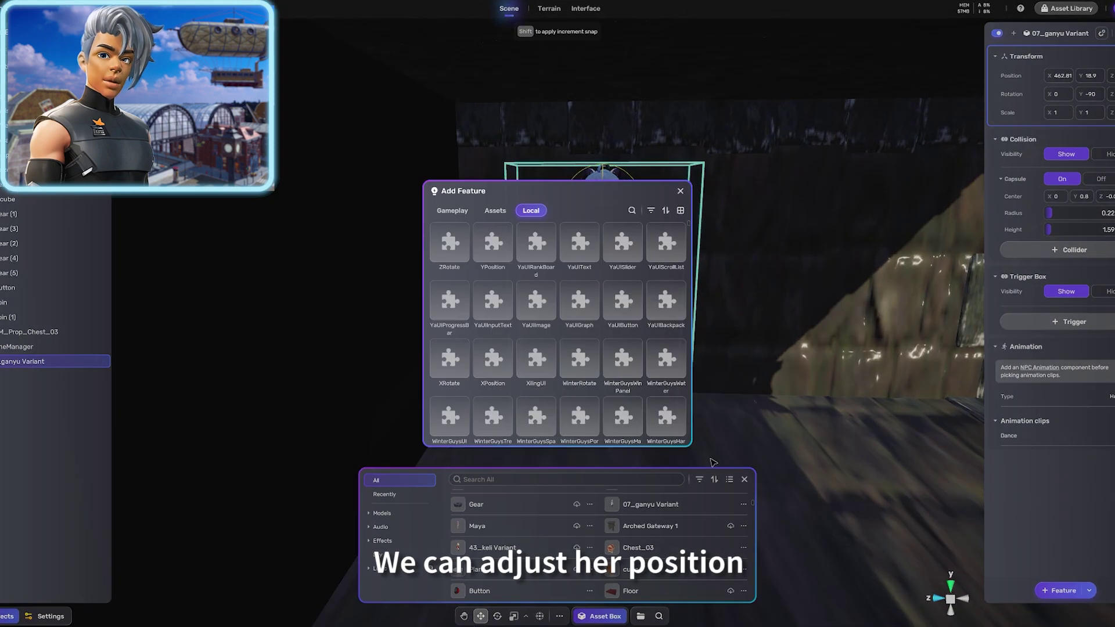
left_click(452, 211)
left_click(530, 311)
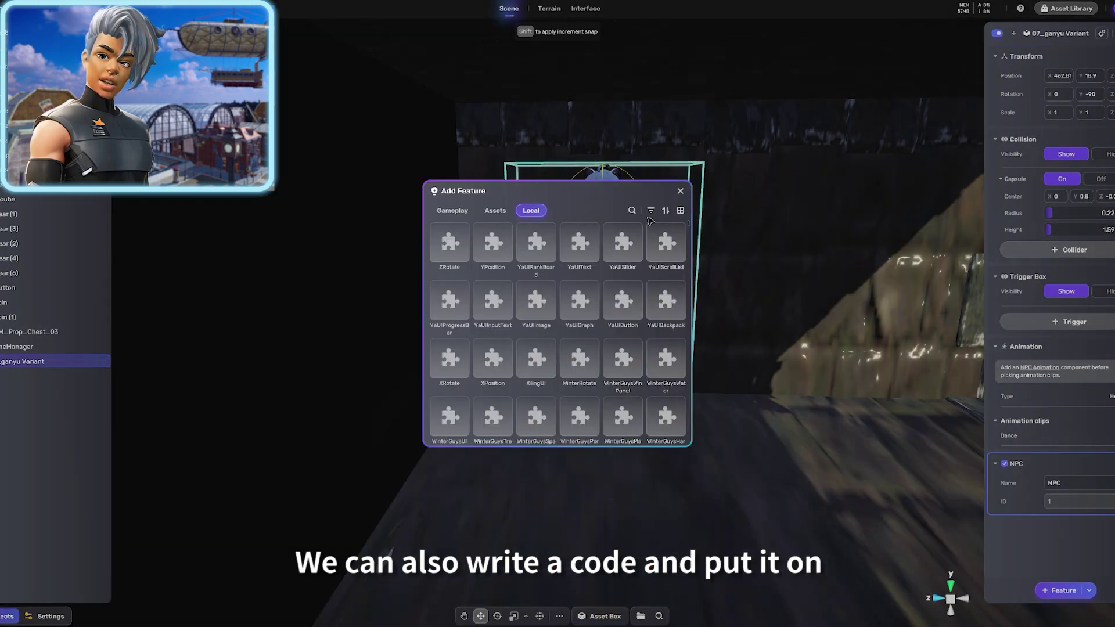
left_click(631, 211)
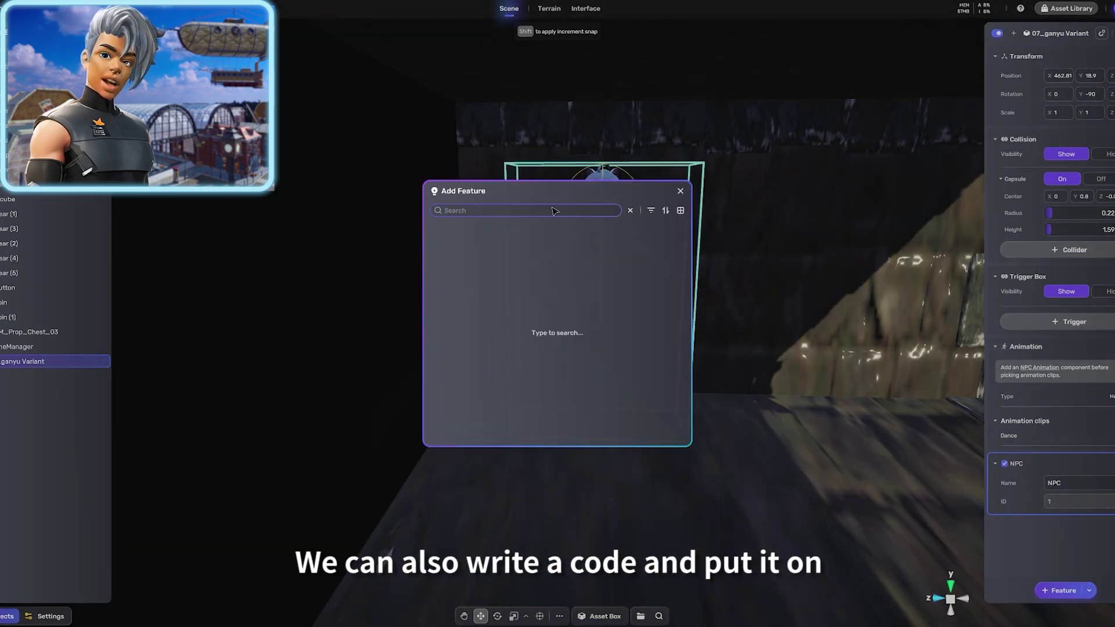
type("panlemazemonster")
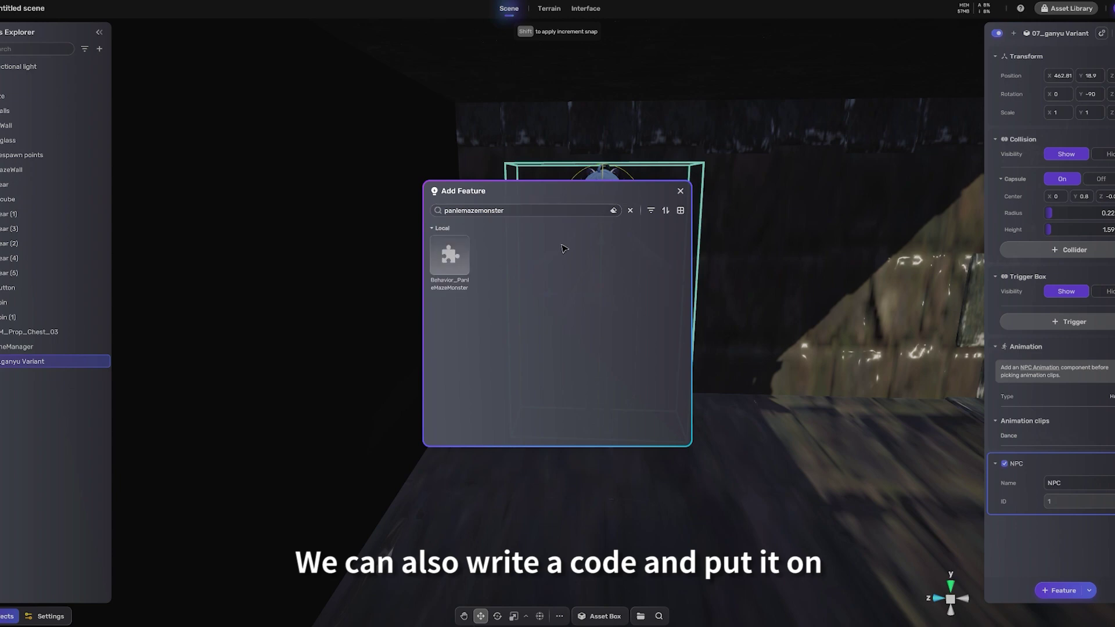
Step: Add Behavior_PanleMazeMonster to the character and create a child empty object named Trigger
left_click(450, 256)
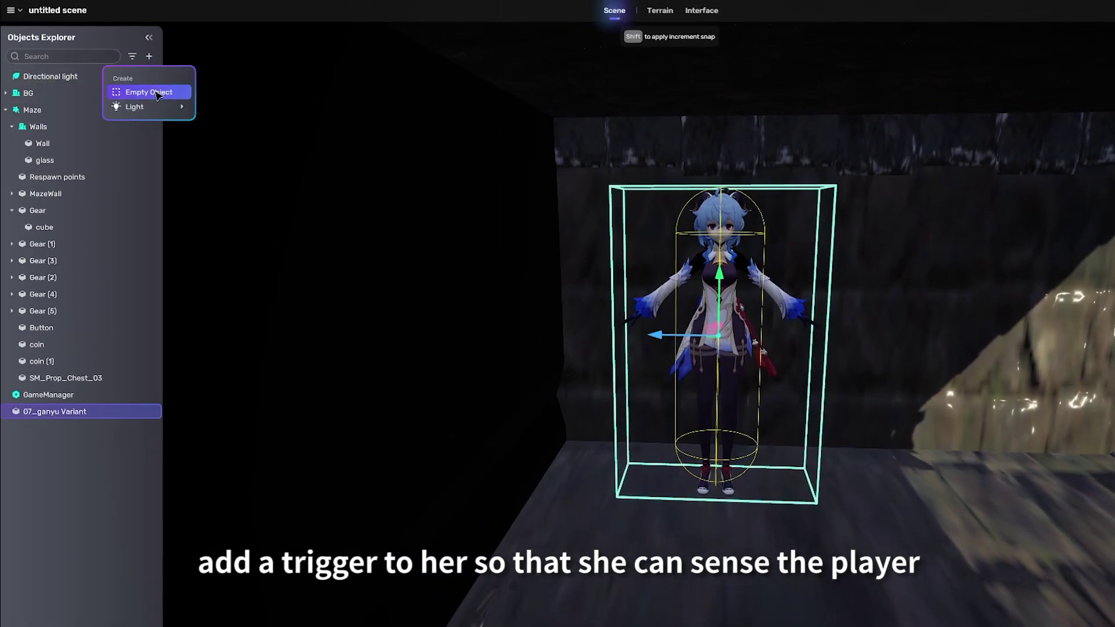
right_click(52, 433)
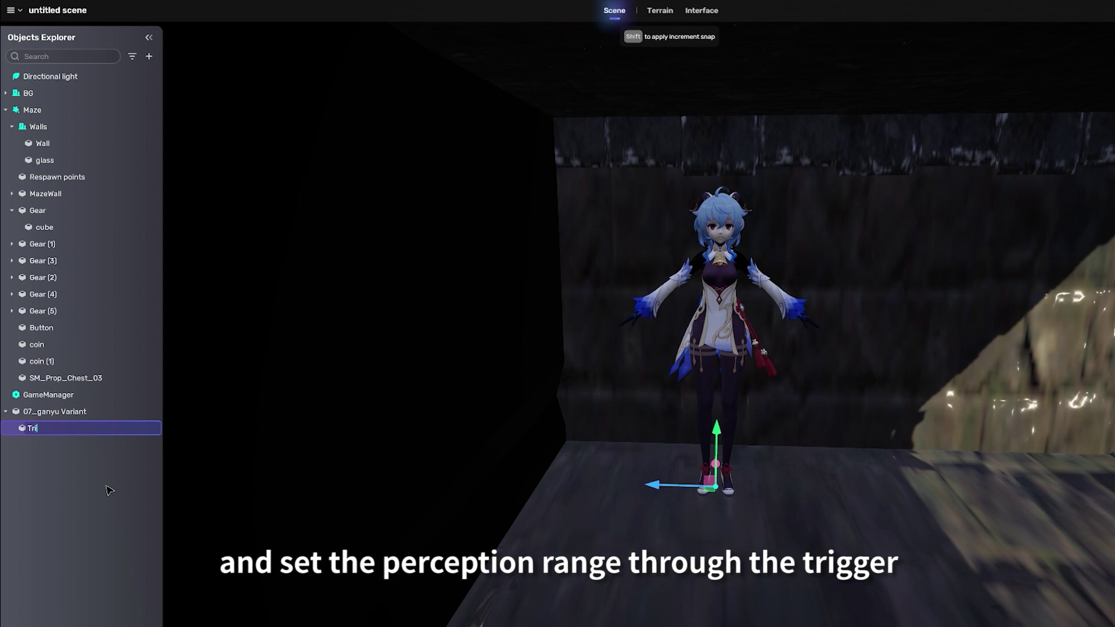
key("Return")
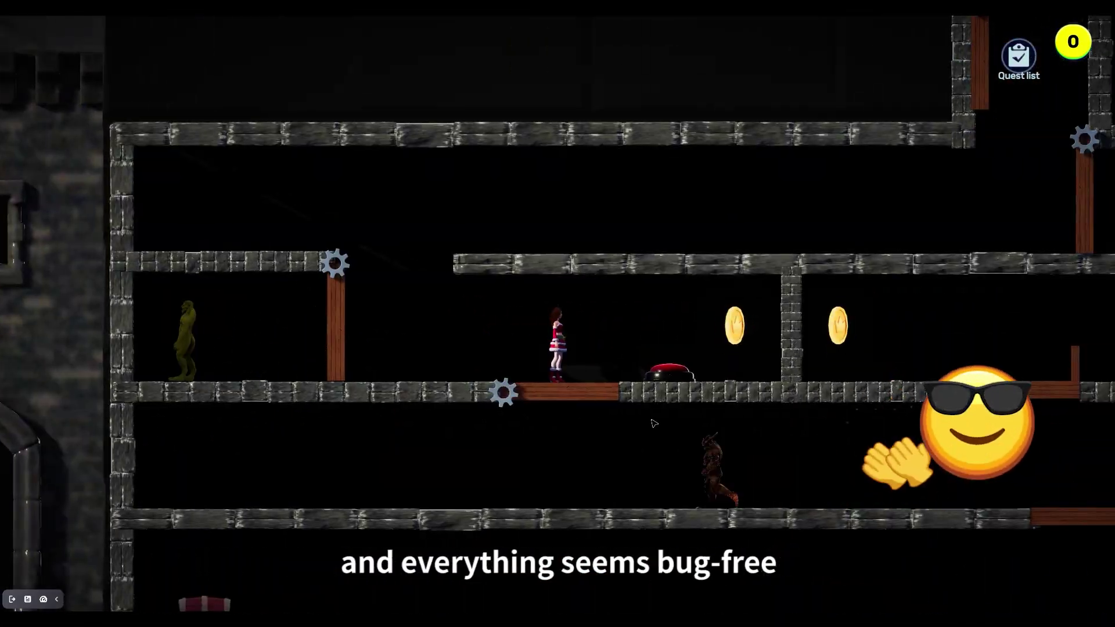
Step: Publish as a new space named PanelMaze and set Max Players to 1
key("Right")
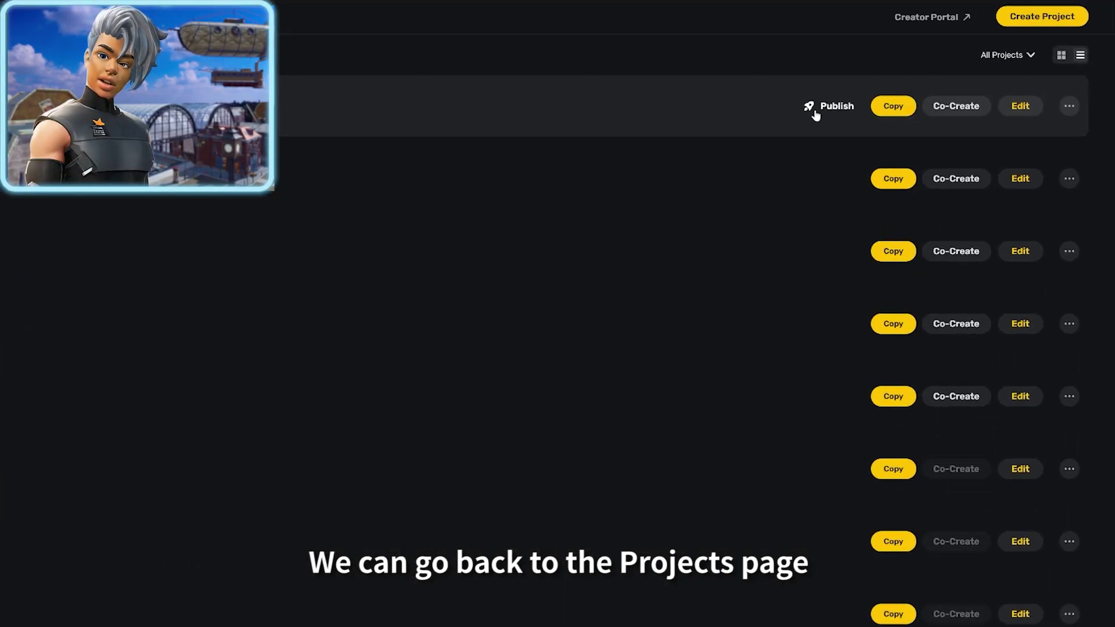
left_click(831, 108)
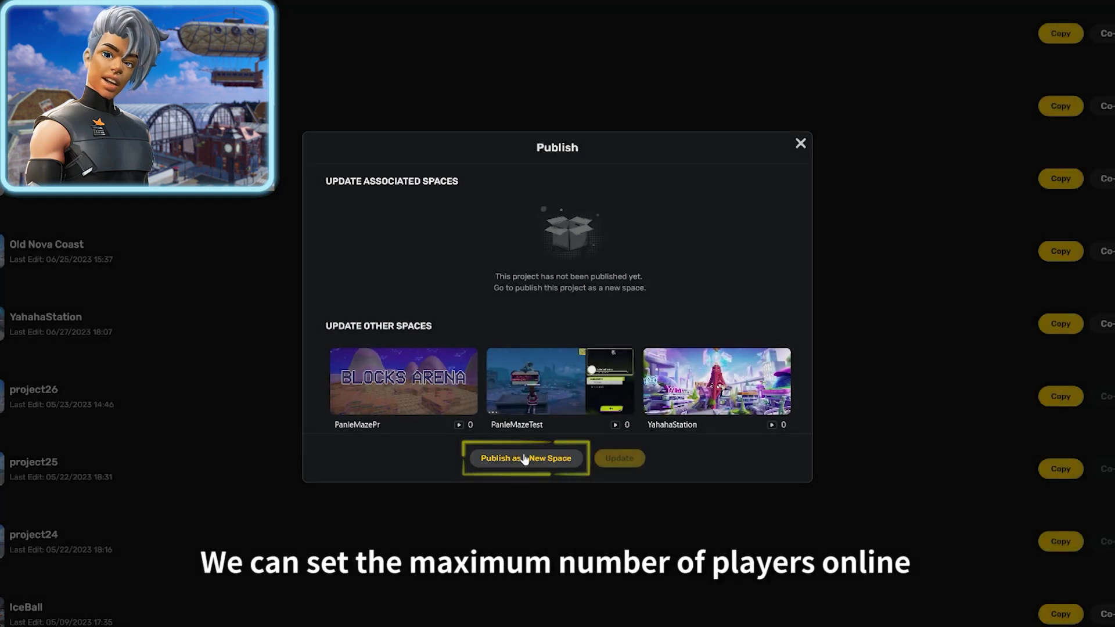
left_click(523, 455)
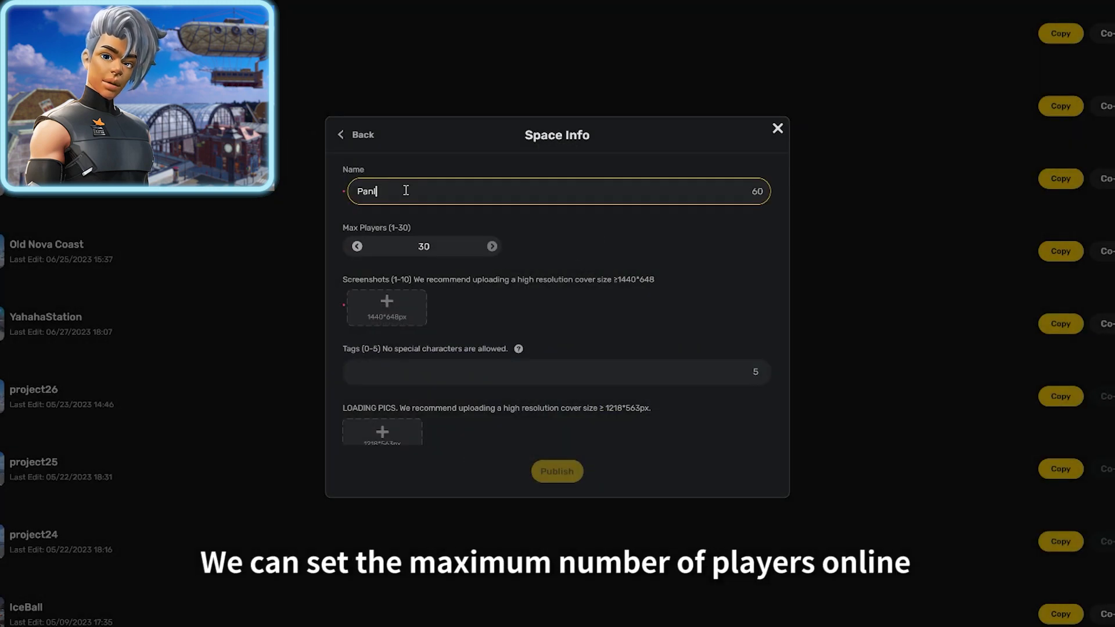
left_click(407, 190)
type("PanelMaze")
double_click(434, 245)
key("BackSpace")
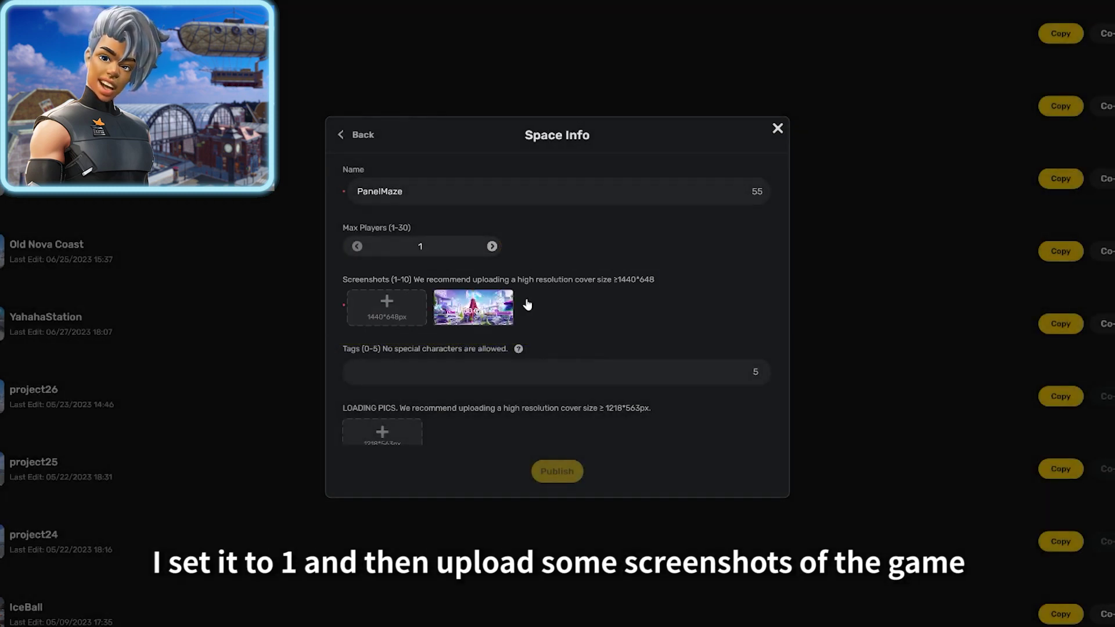
Step: Publish the PanelMaze space and open its published space page
left_click(564, 478)
left_click(596, 387)
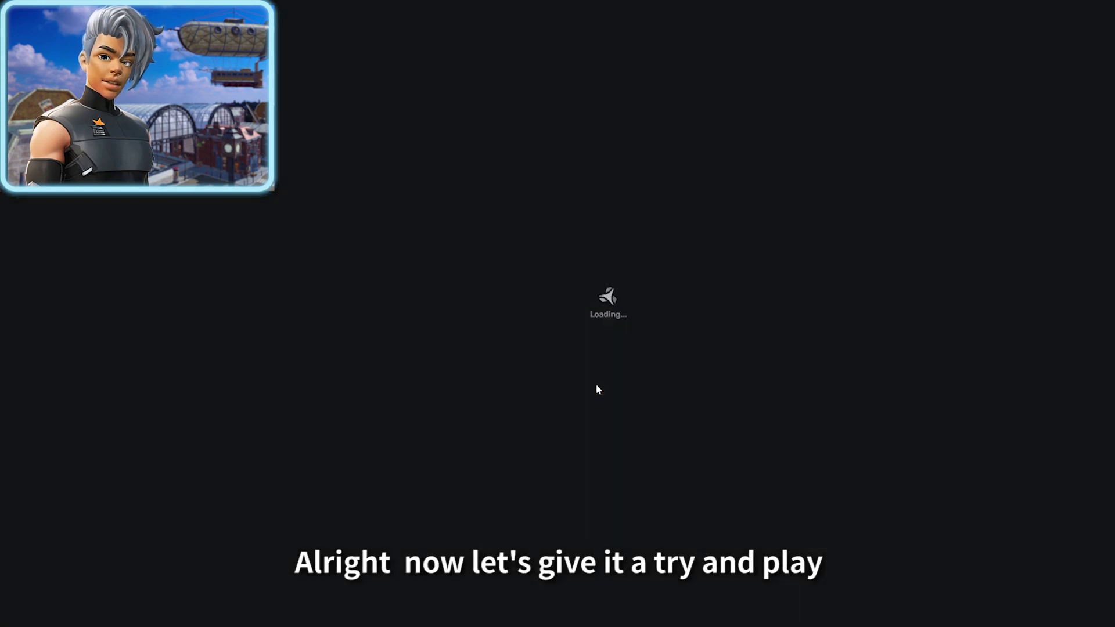